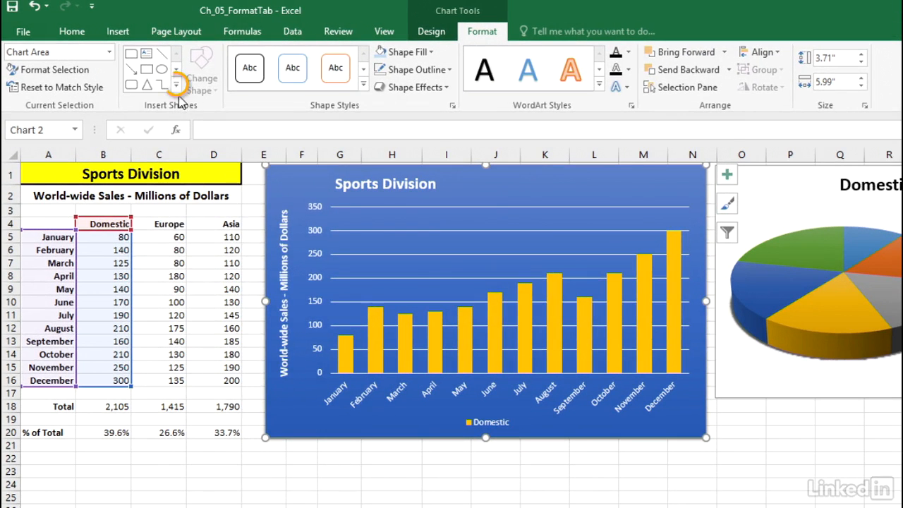
# Draw a straight arrow about 6.39" wide and 0.44" high from above the Europe and Asia headings to the December column in the chart
pyautogui.click(176, 85)
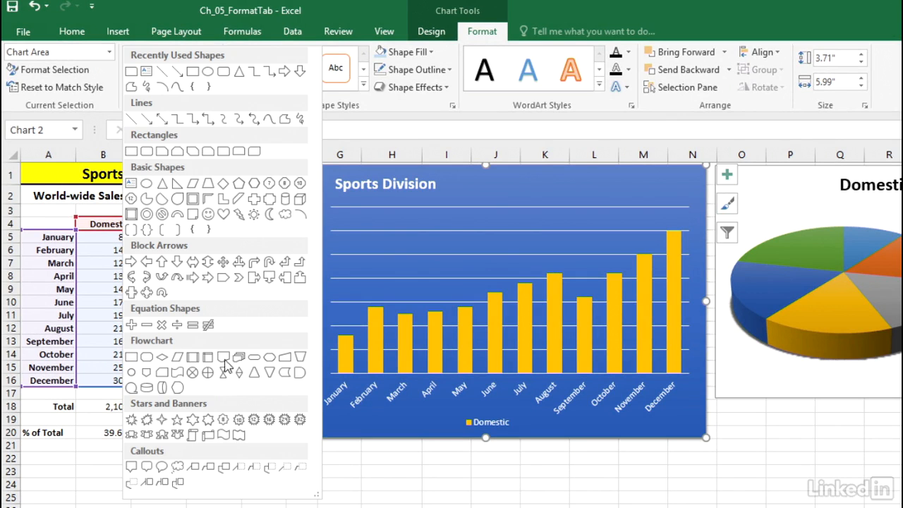
pyautogui.click(147, 125)
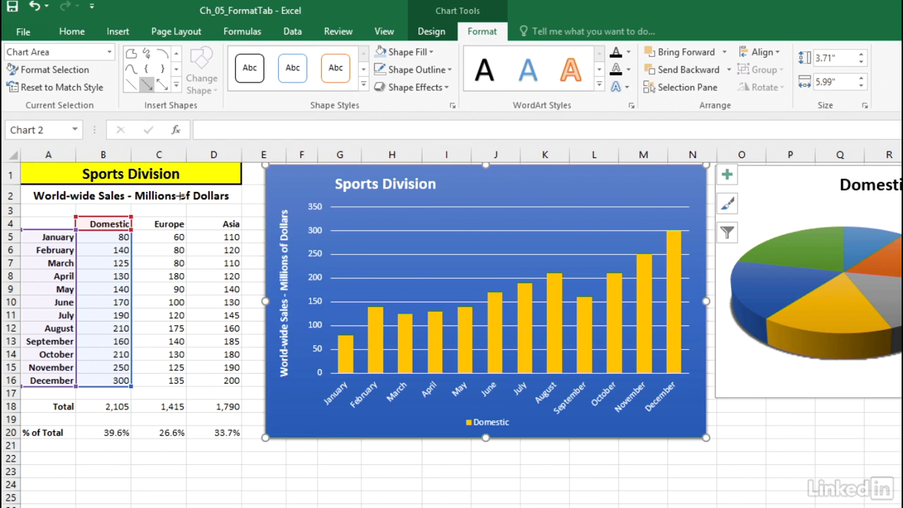
pyautogui.moveTo(197, 209); pyautogui.dragTo(310, 207)
pyautogui.moveTo(527, 223); pyautogui.dragTo(667, 242)
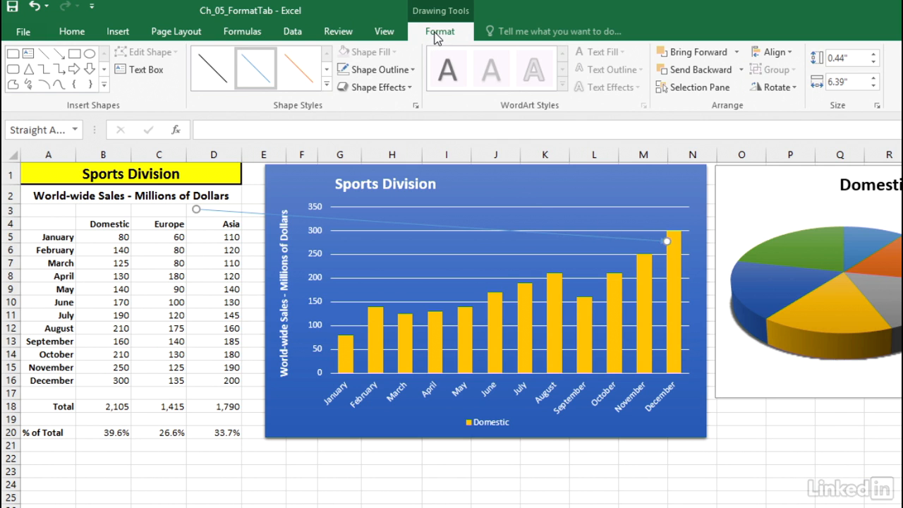
# Apply the Intense Line - Dark 1 style to the arrow and move its tail beside December's Domestic value in the table
pyautogui.click(326, 84)
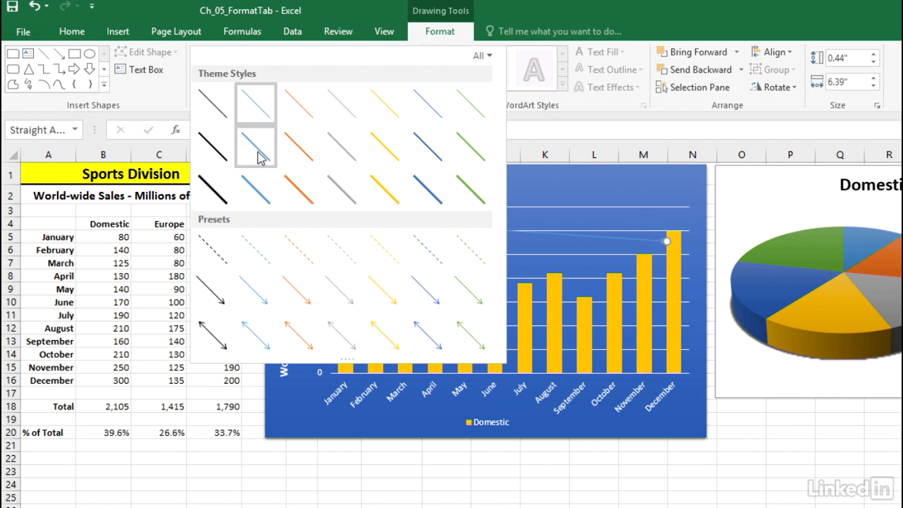
pyautogui.click(216, 190)
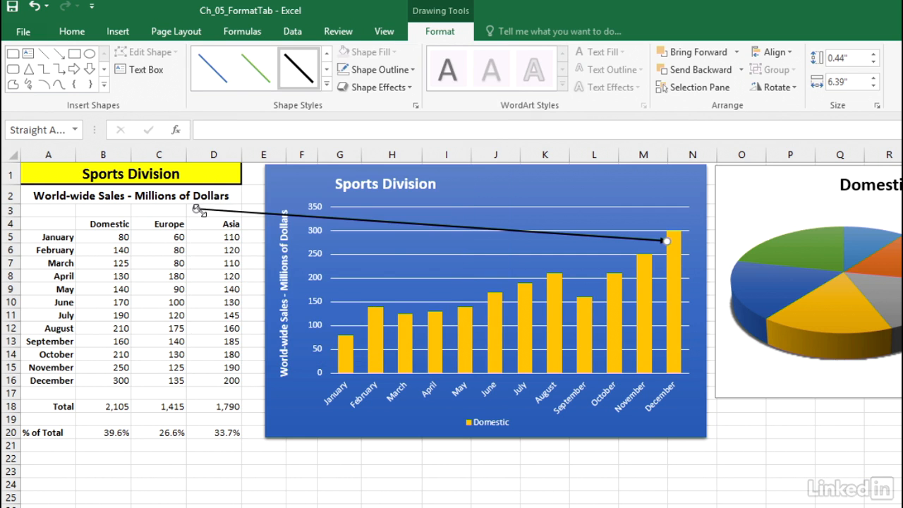
pyautogui.moveTo(199, 211)
pyautogui.mouseDown()
pyautogui.moveTo(224, 258)
pyautogui.moveTo(222, 273)
pyautogui.moveTo(140, 385)
pyautogui.moveTo(119, 381)
pyautogui.moveTo(127, 370)
pyautogui.moveTo(136, 376)
pyautogui.mouseUp()
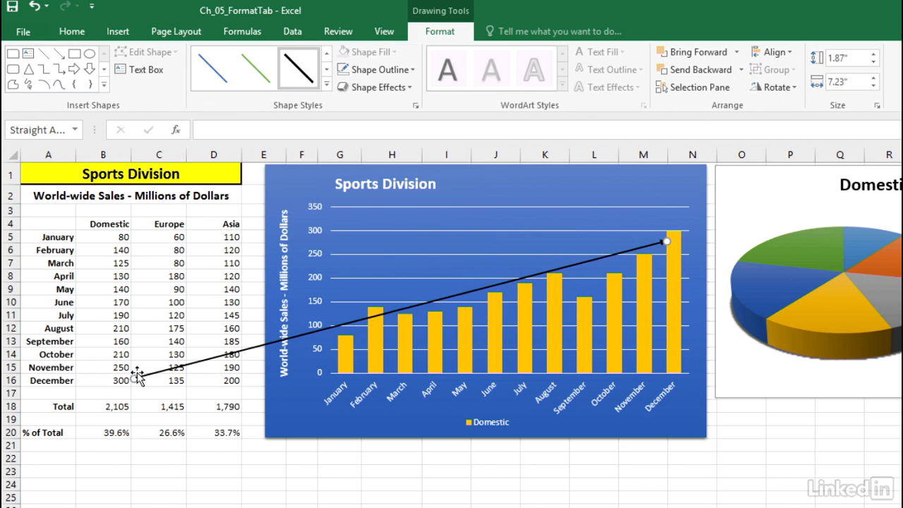
pyautogui.click(254, 196)
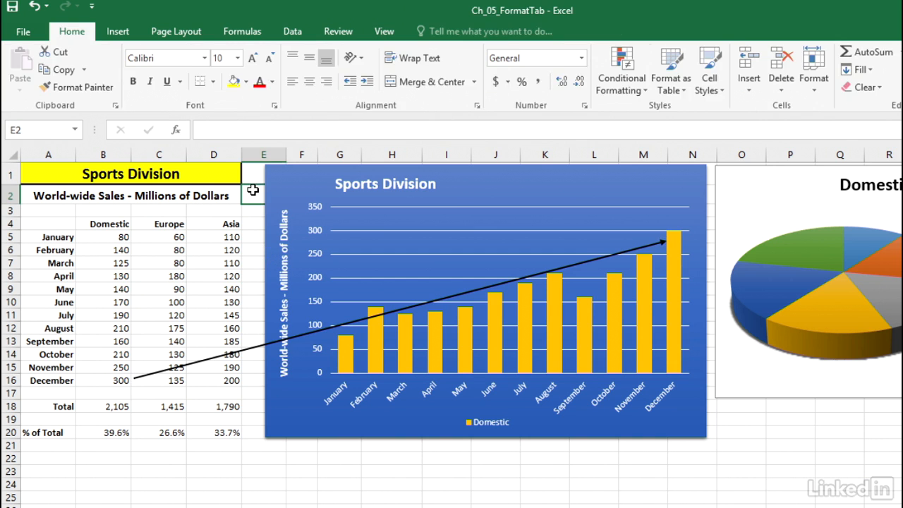
pyautogui.click(546, 272)
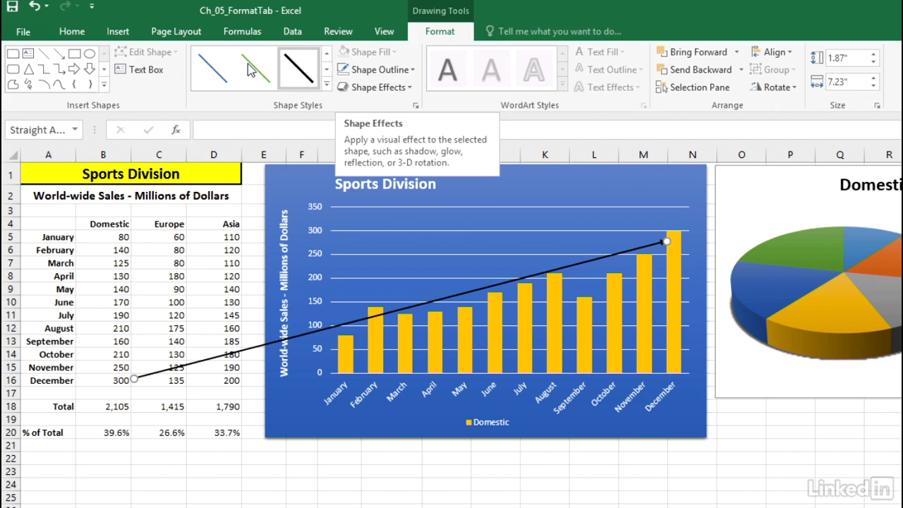
# Draw an octagon about 1.27" wide and high over the bottom rows of the sales table
pyautogui.click(104, 86)
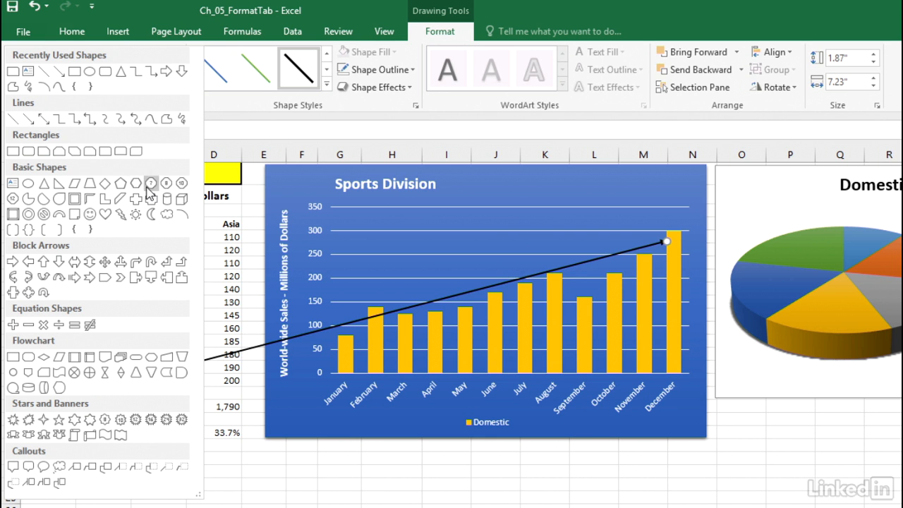
pyautogui.click(166, 185)
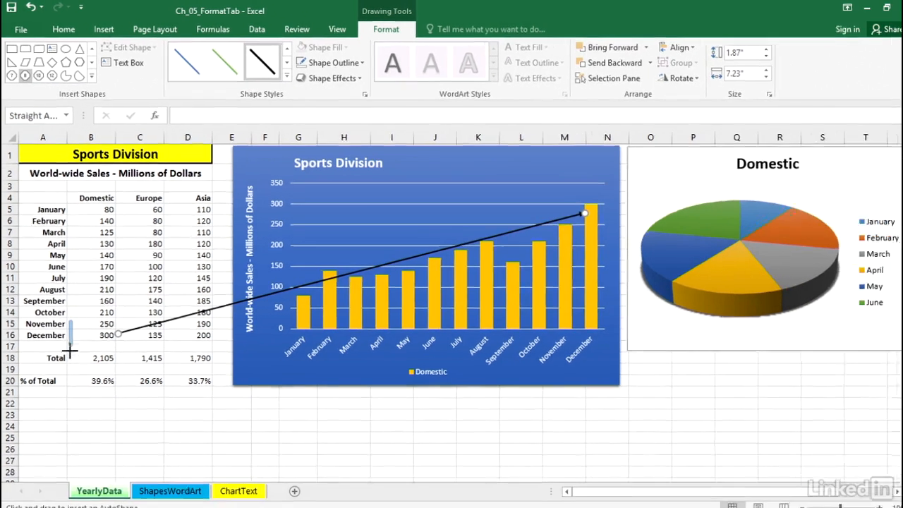
pyautogui.moveTo(81, 364); pyautogui.dragTo(167, 440)
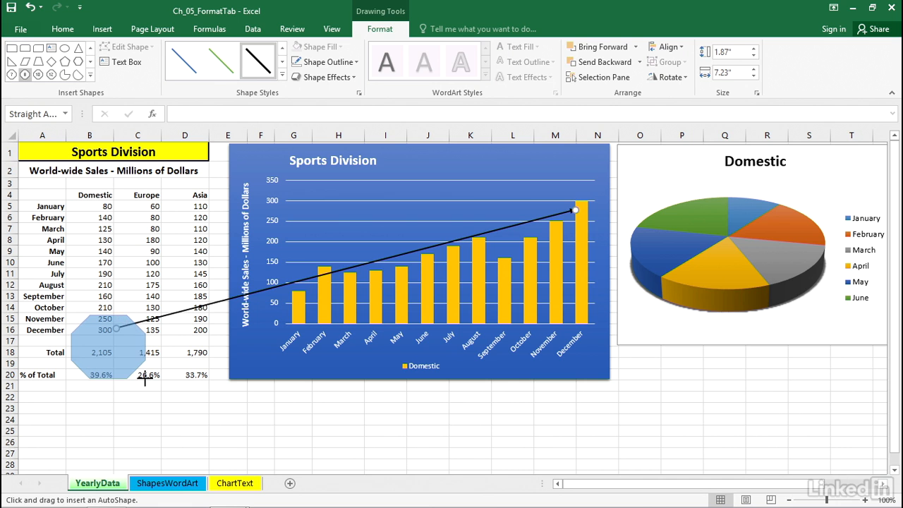
pyautogui.moveTo(145, 382)
pyautogui.mouseDown()
pyautogui.moveTo(202, 426)
pyautogui.moveTo(236, 352)
pyautogui.moveTo(177, 353)
pyautogui.moveTo(112, 381)
pyautogui.moveTo(116, 405)
pyautogui.moveTo(141, 419)
pyautogui.moveTo(155, 409)
pyautogui.moveTo(141, 398)
pyautogui.mouseUp()
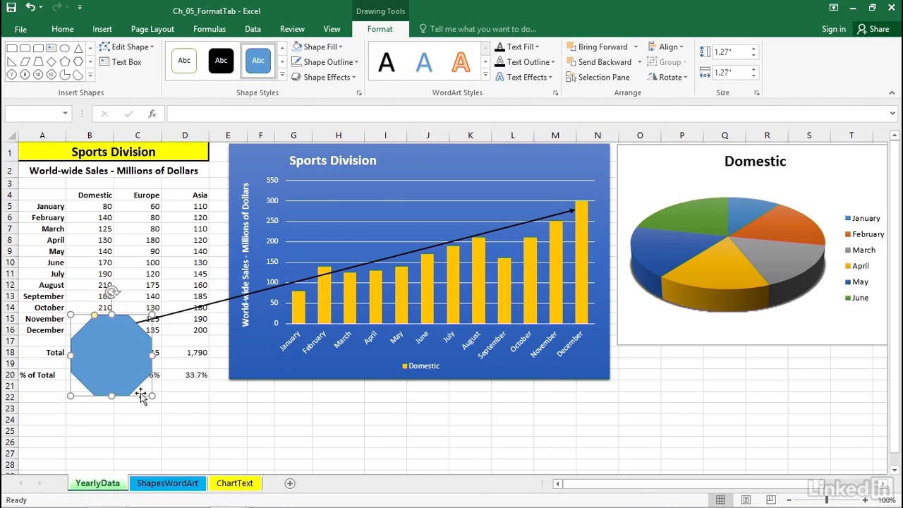
# Move the octagon below the % of Total row and bring the arrow's tail to its upper right edge
pyautogui.moveTo(124, 314); pyautogui.dragTo(143, 382)
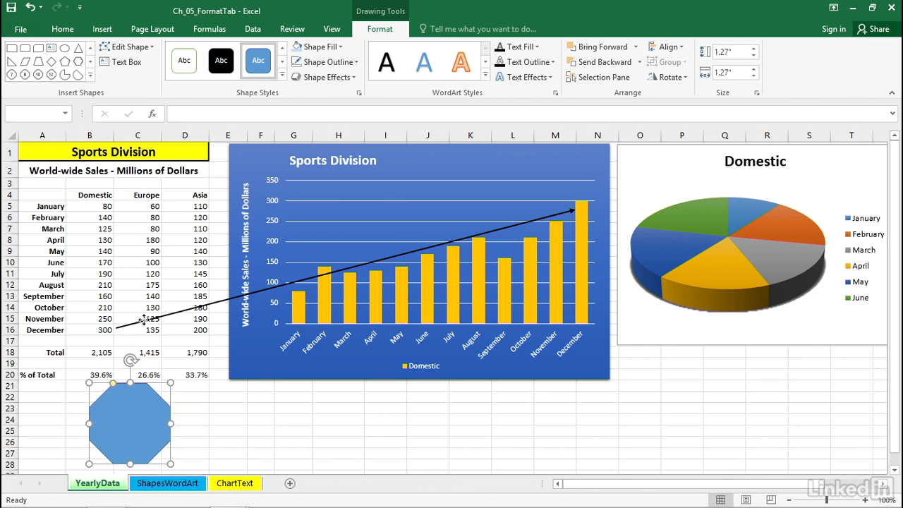
pyautogui.click(141, 321)
pyautogui.moveTo(117, 329); pyautogui.dragTo(157, 400)
# Open the octagon's text for editing
pyautogui.click(141, 422)
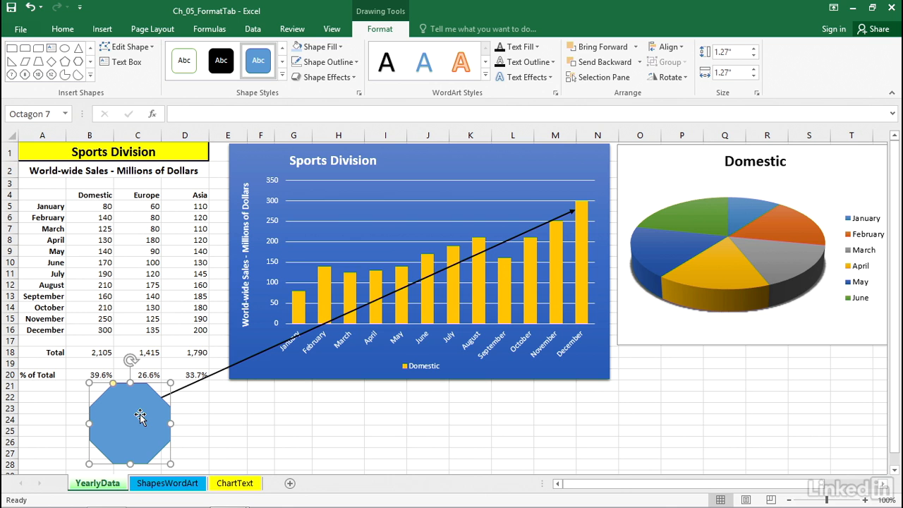
pyautogui.rightClick(140, 414)
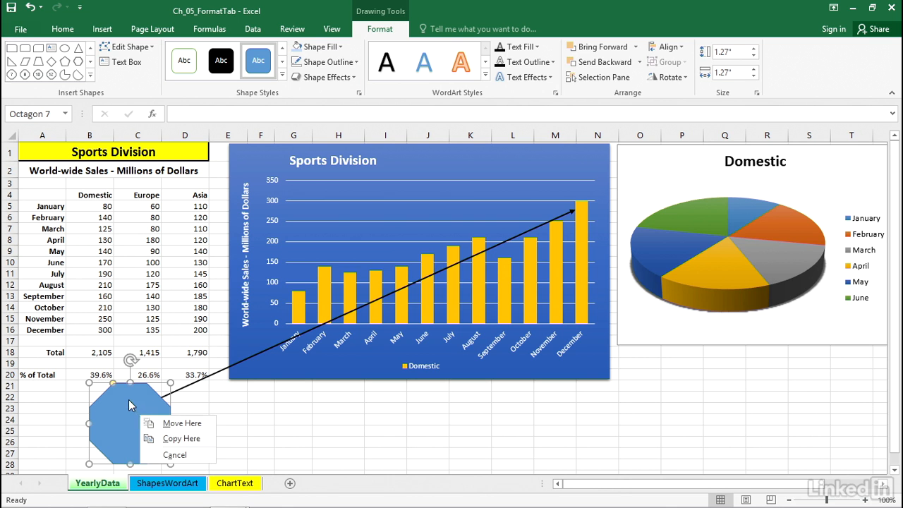
pyautogui.rightClick(128, 399)
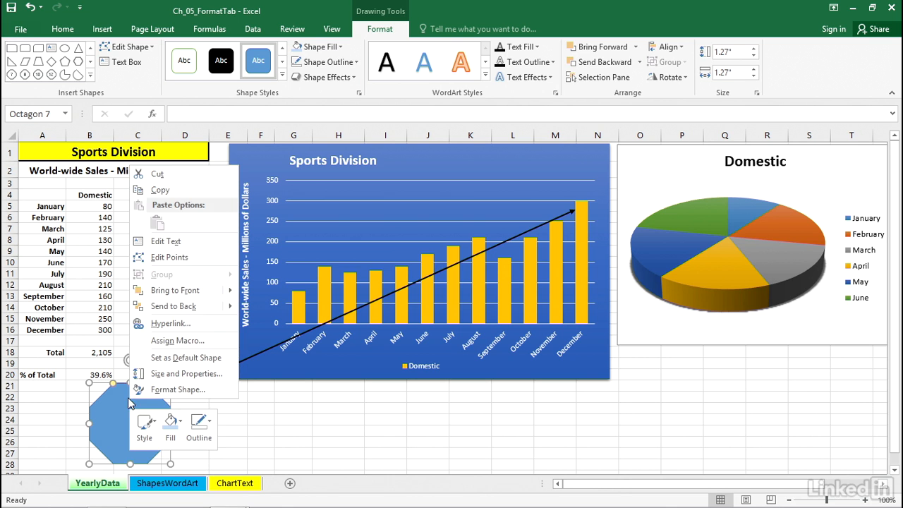
pyautogui.click(174, 242)
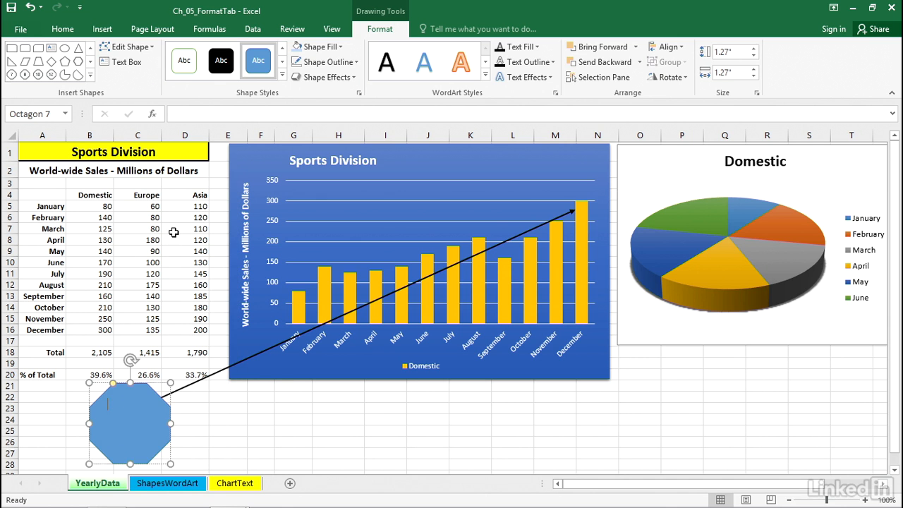
pyautogui.click(262, 418)
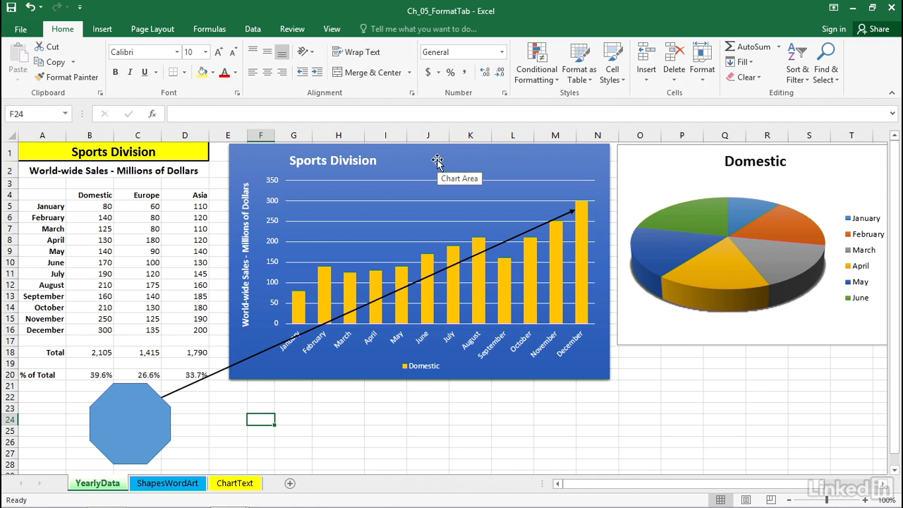
# Draw a circle about 1.92" across below the column chart and a square about 0.96" wide between it and the octagon
pyautogui.click(103, 29)
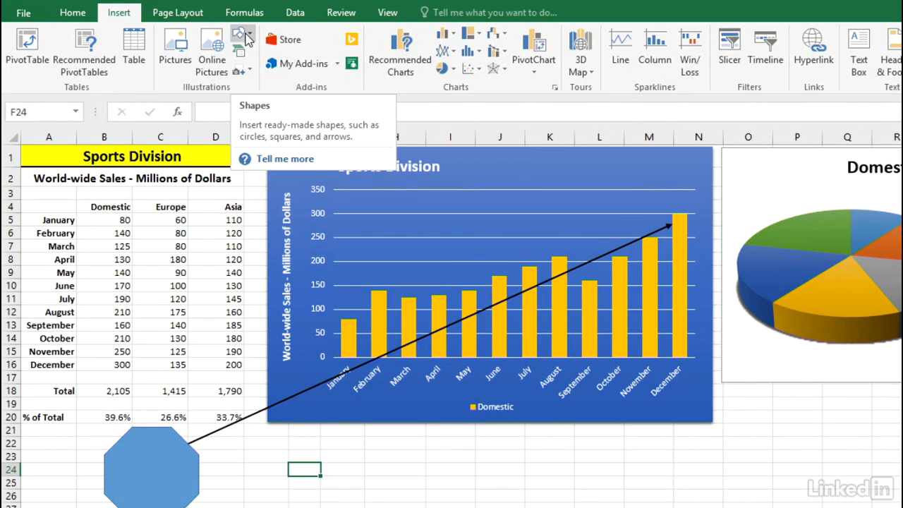
pyautogui.click(249, 35)
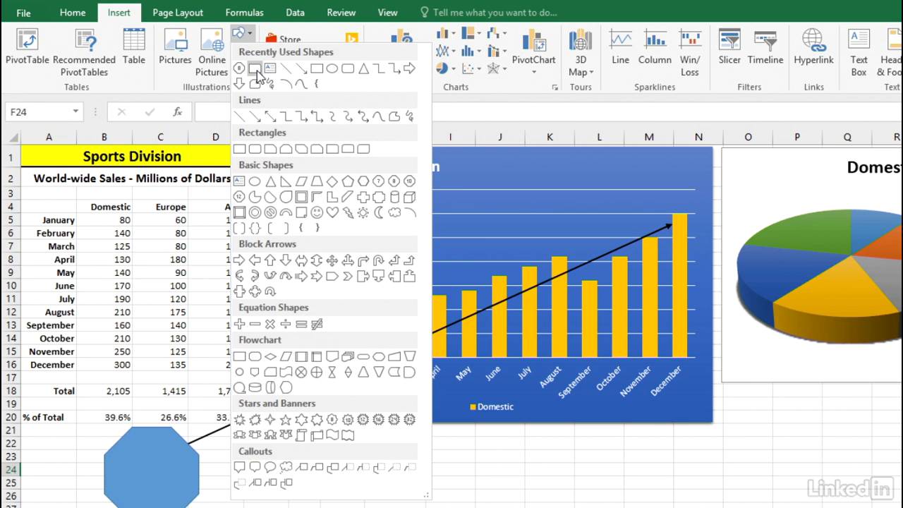
pyautogui.click(335, 74)
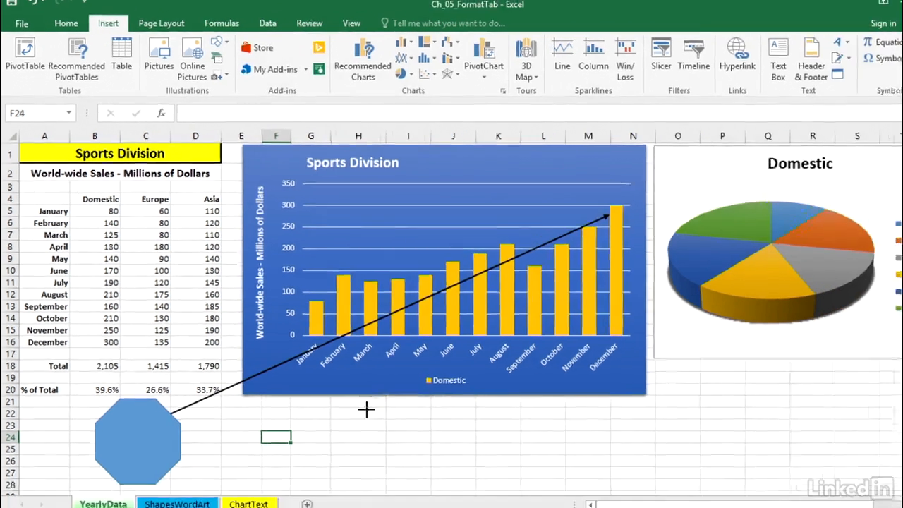
pyautogui.moveTo(367, 396); pyautogui.dragTo(459, 430)
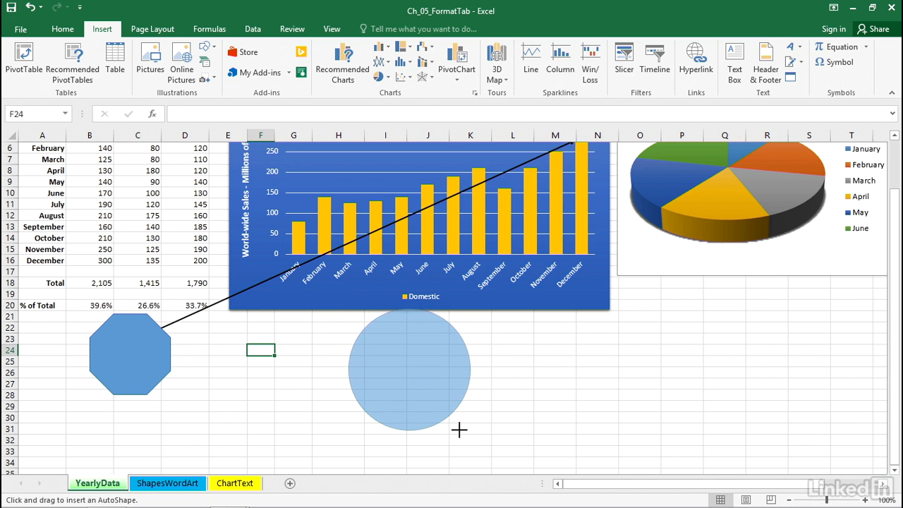
pyautogui.moveTo(459, 429); pyautogui.dragTo(460, 430)
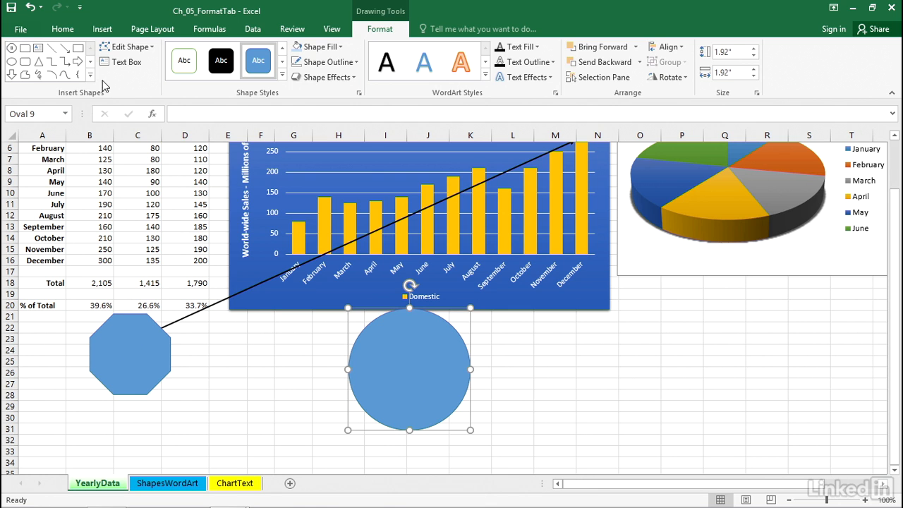
pyautogui.click(78, 50)
pyautogui.moveTo(224, 341); pyautogui.dragTo(286, 397)
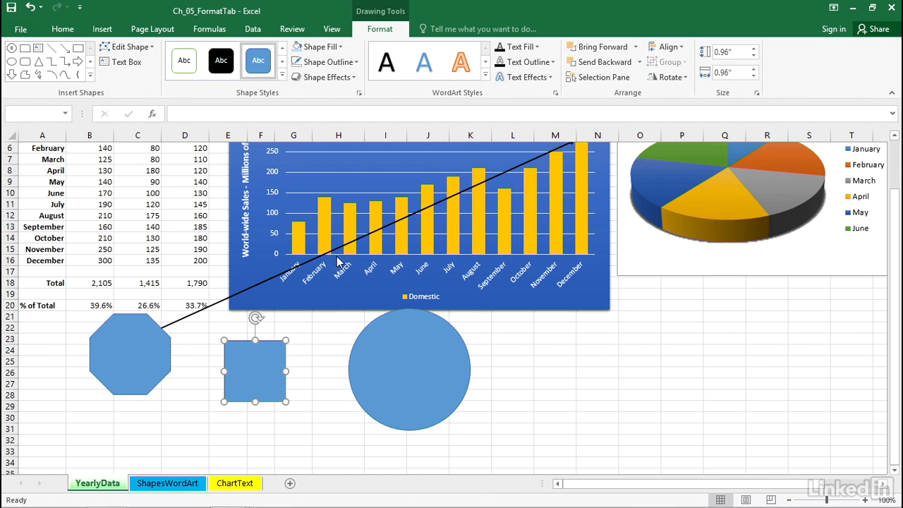
# Move the octagon onto the column chart beside its title and bring the arrow's tail to the octagon
pyautogui.scroll(2, 233, 216)
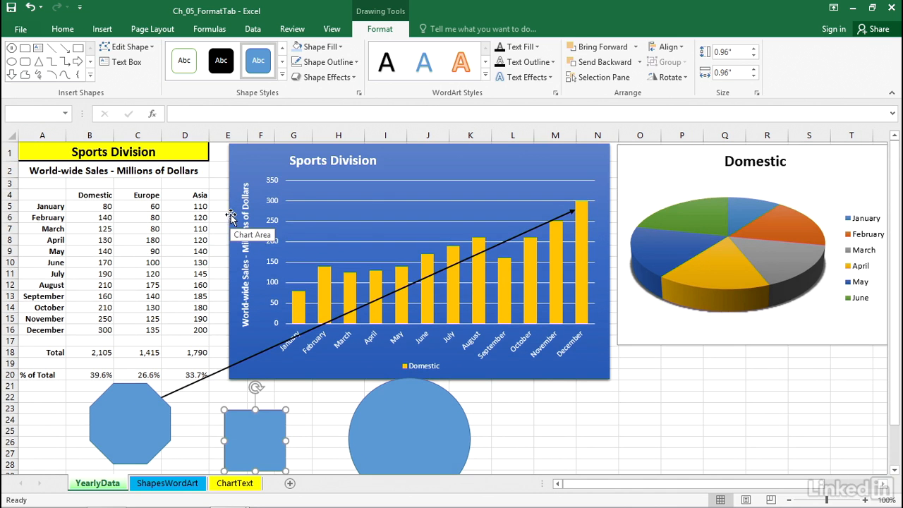
pyautogui.click(151, 392)
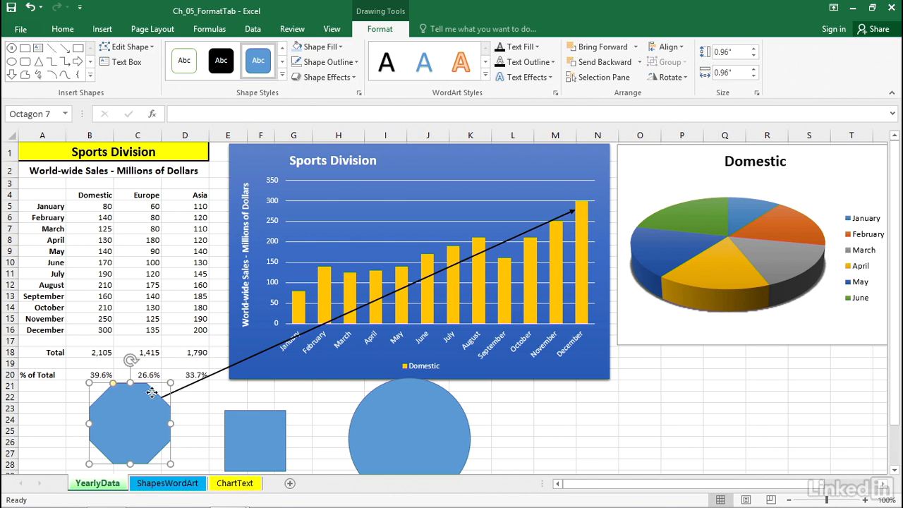
pyautogui.moveTo(161, 383); pyautogui.dragTo(437, 161)
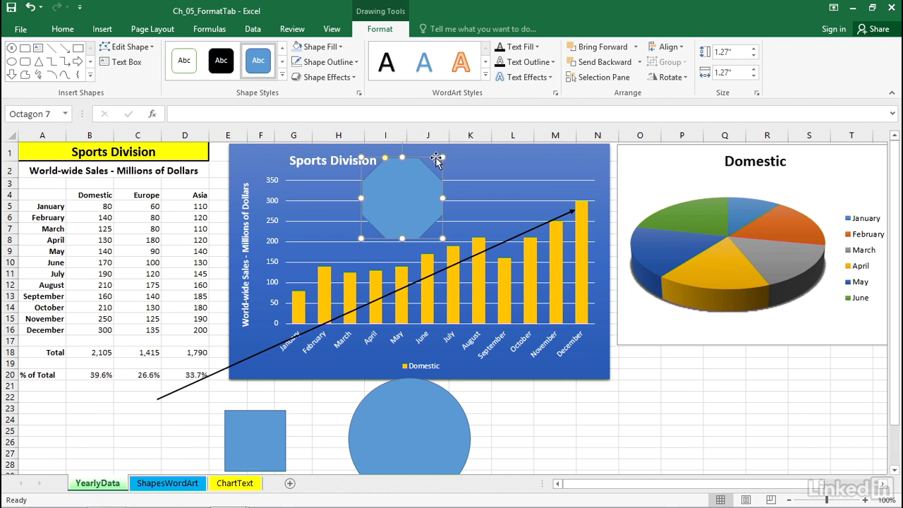
pyautogui.click(162, 396)
pyautogui.moveTo(156, 398); pyautogui.dragTo(429, 201)
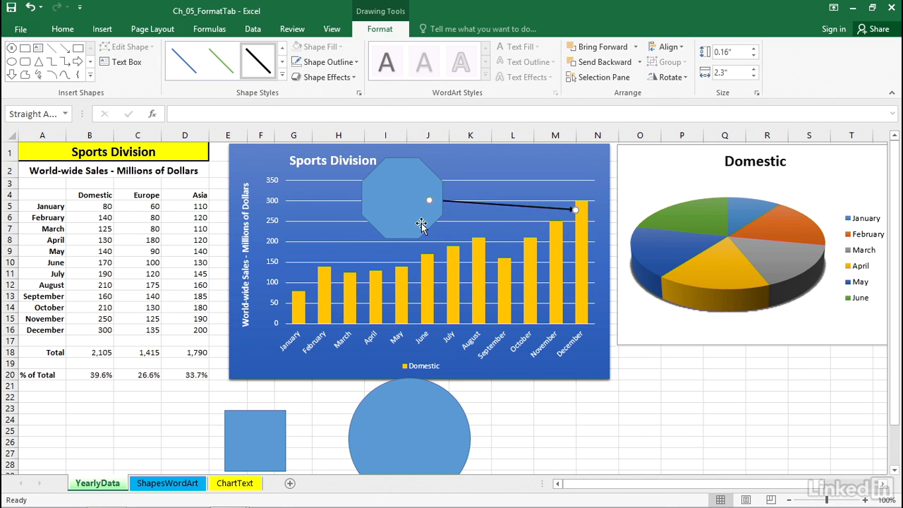
# Move the octagon off the plot onto the worksheet, over the upper cells of columns D and E
pyautogui.click(421, 180)
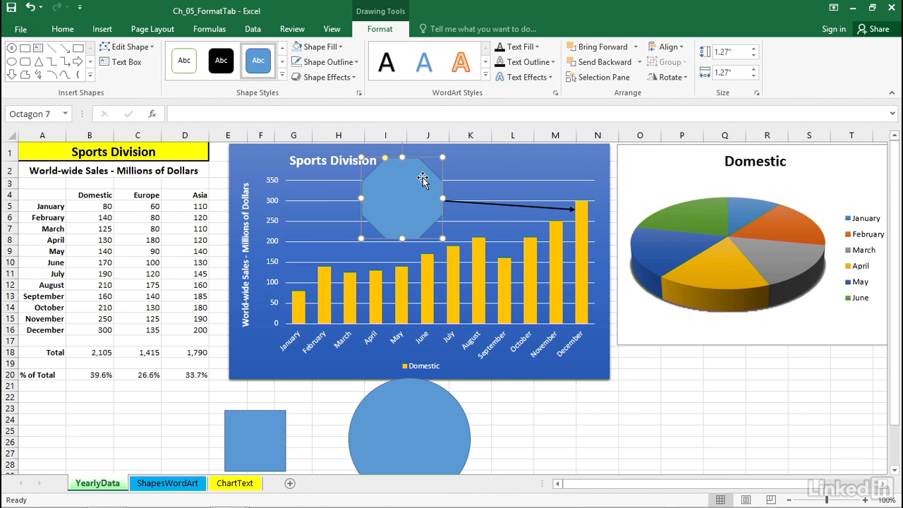
pyautogui.moveTo(411, 161); pyautogui.dragTo(215, 150)
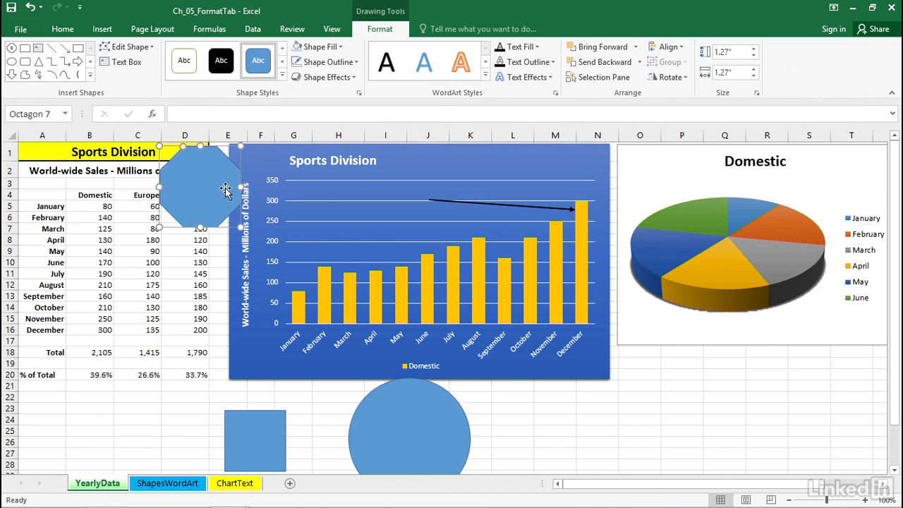